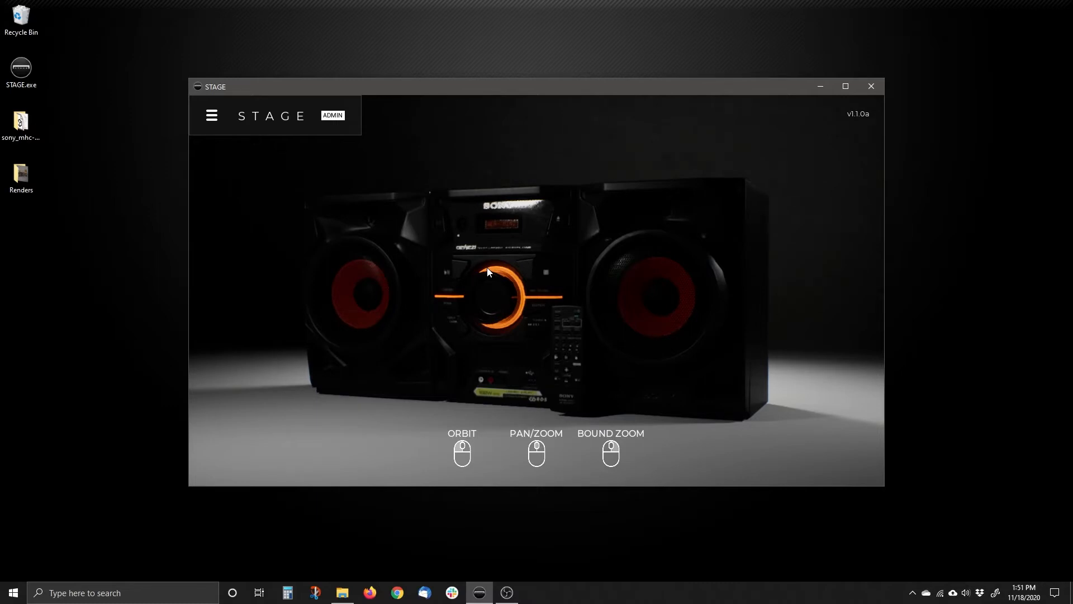
Create a new animation named MyAnimation001 with a length of 7 seconds.
left_click_drag(481, 252, 502, 303)
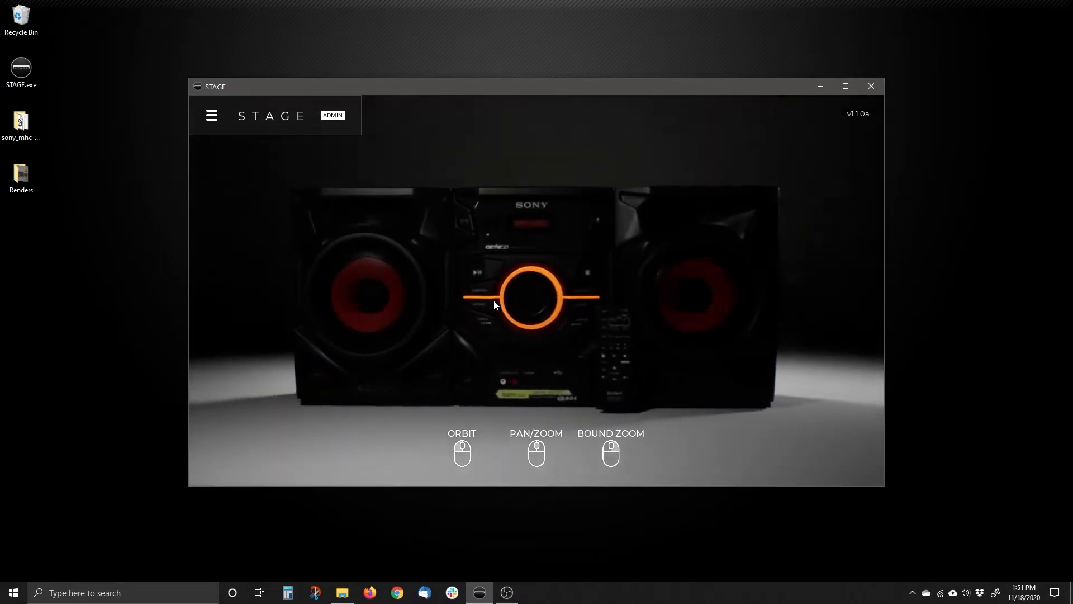
left_click(211, 118)
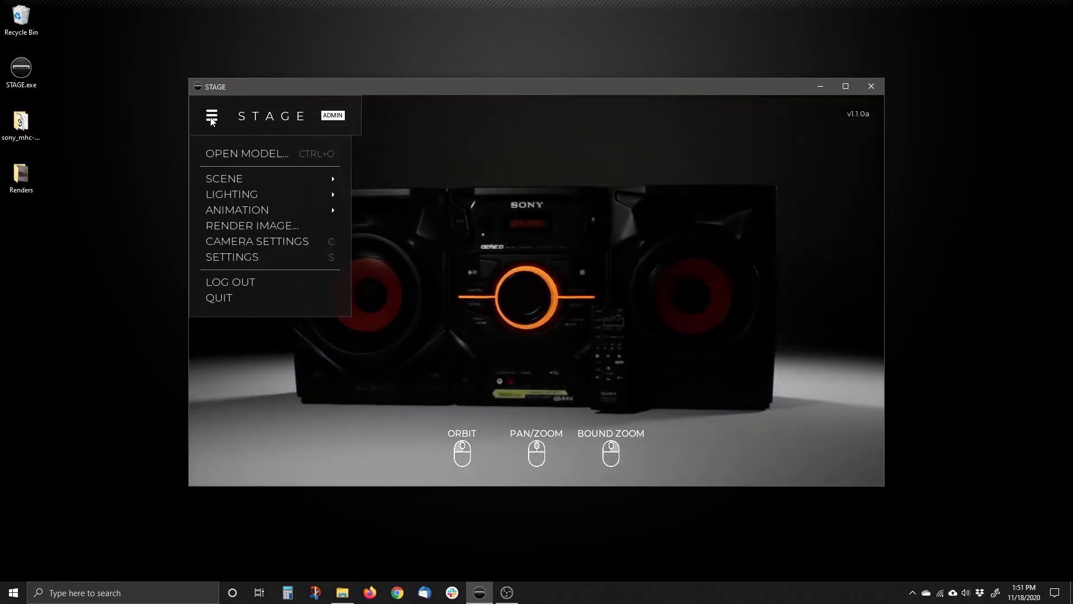
mouse_move(241, 214)
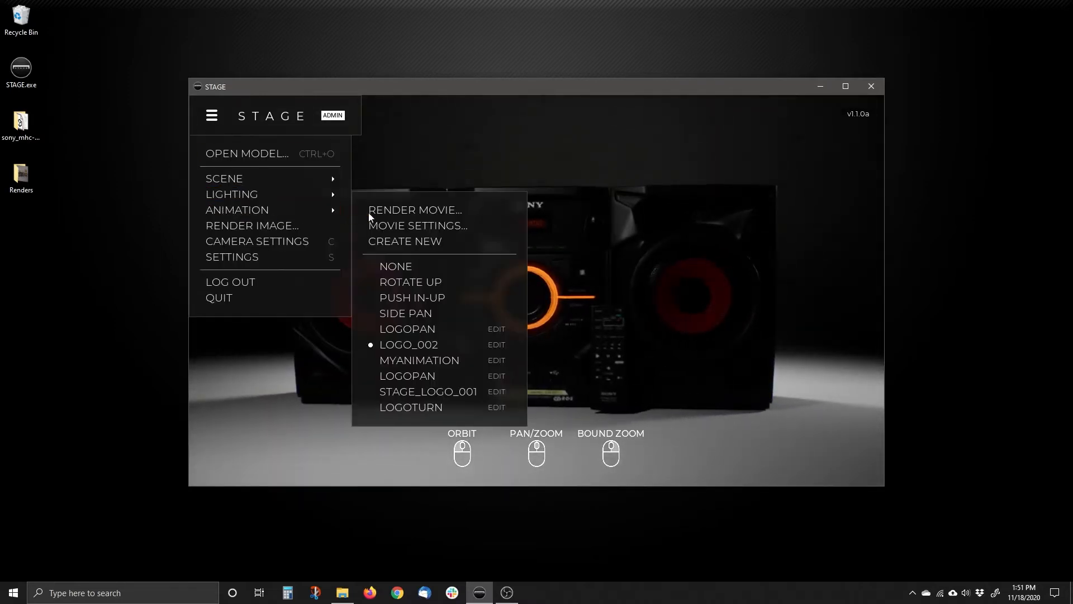
left_click(403, 238)
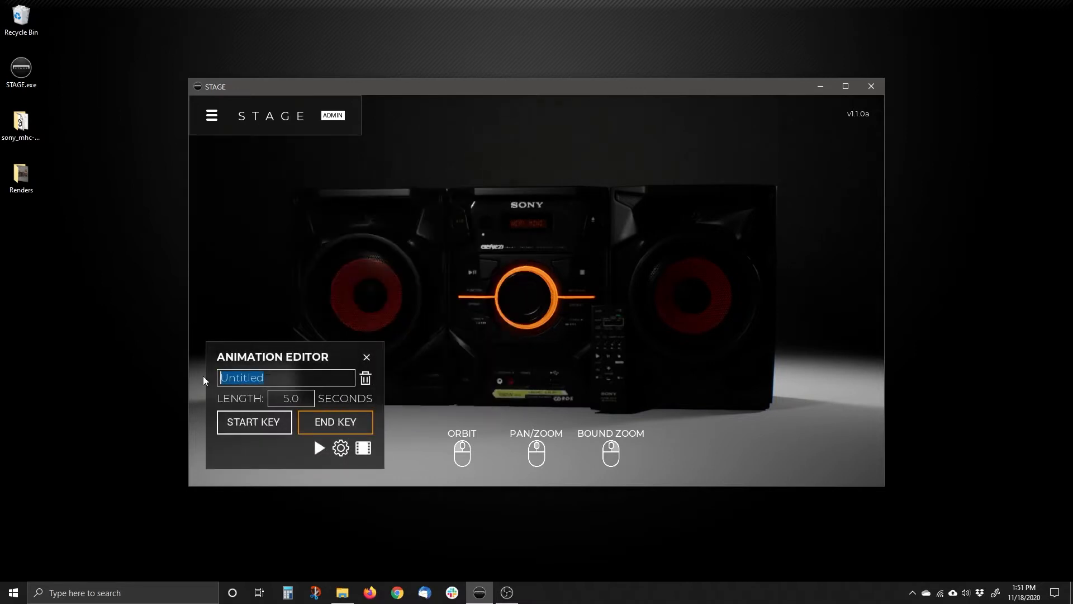
type("MyAnimation001")
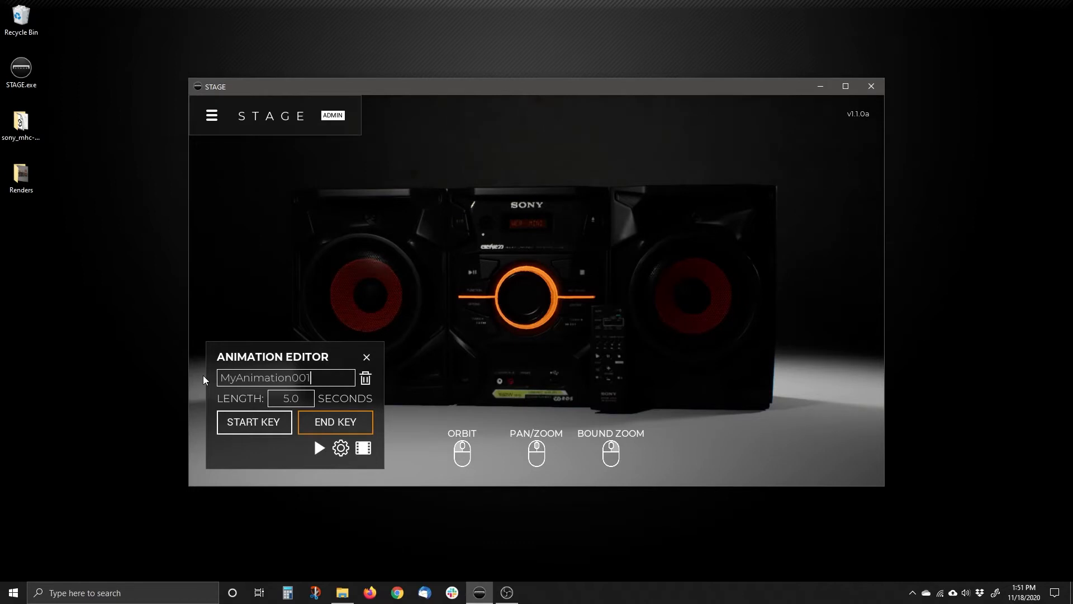
left_click(274, 399)
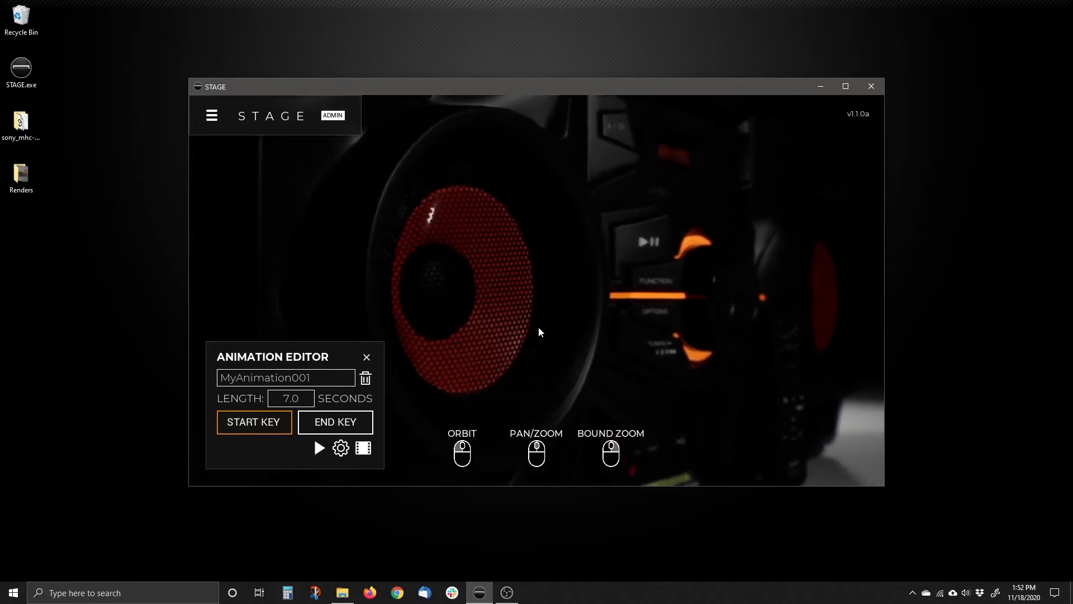
Frame the end key as an angled close-up of the orange-lit volume knob and compare it with the start key.
left_click(334, 422)
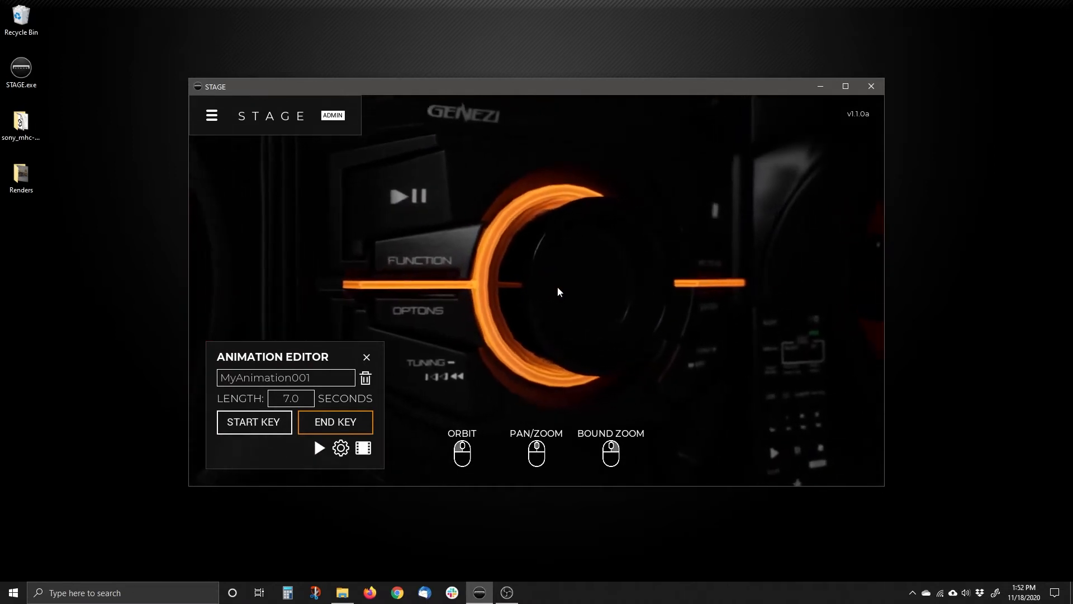
left_click(256, 428)
left_click(318, 424)
left_click(249, 425)
left_click(317, 424)
left_click(269, 423)
left_click(335, 420)
Pull the start key camera back from the left speaker so more of its cabinet and the centre unit are in frame.
left_click(268, 424)
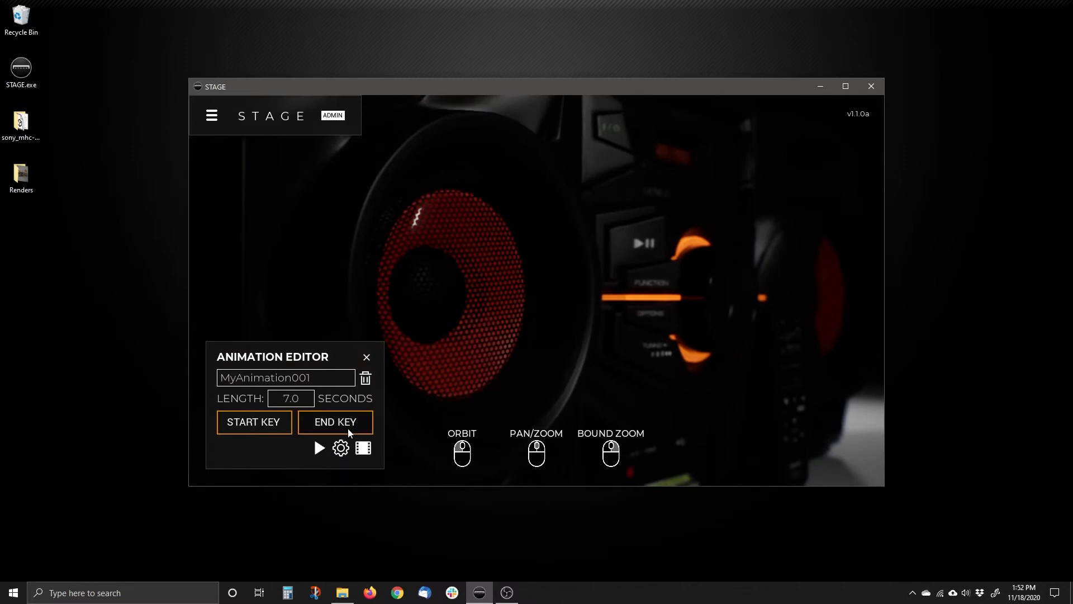
scroll(626, 311, "down", 5)
left_click_drag(677, 313, 689, 317)
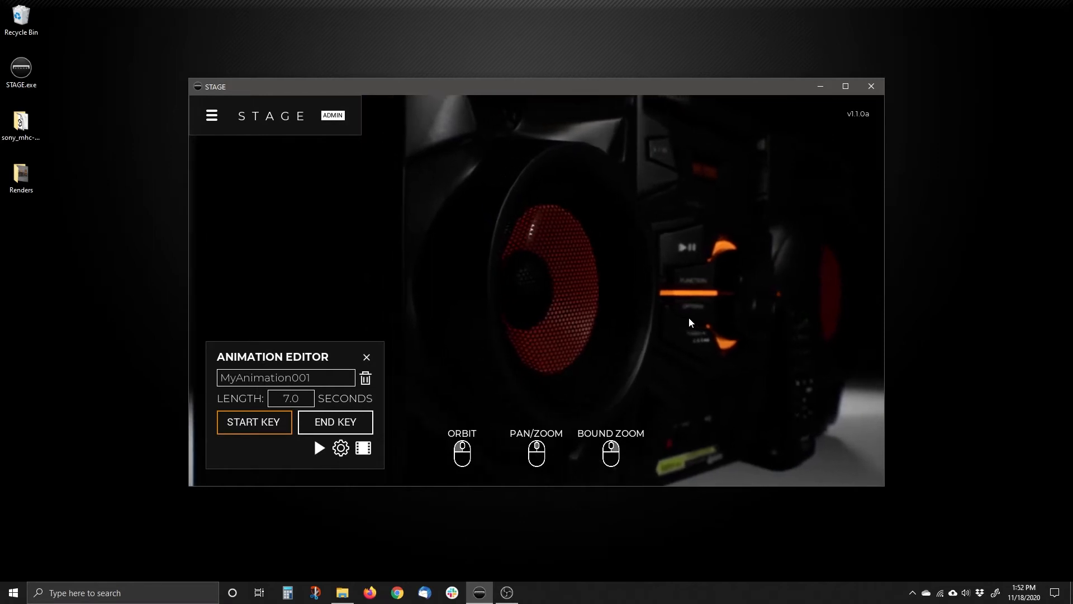
Orbit the end key camera to face the volume knob straight on, and check it against the start key.
left_click(333, 428)
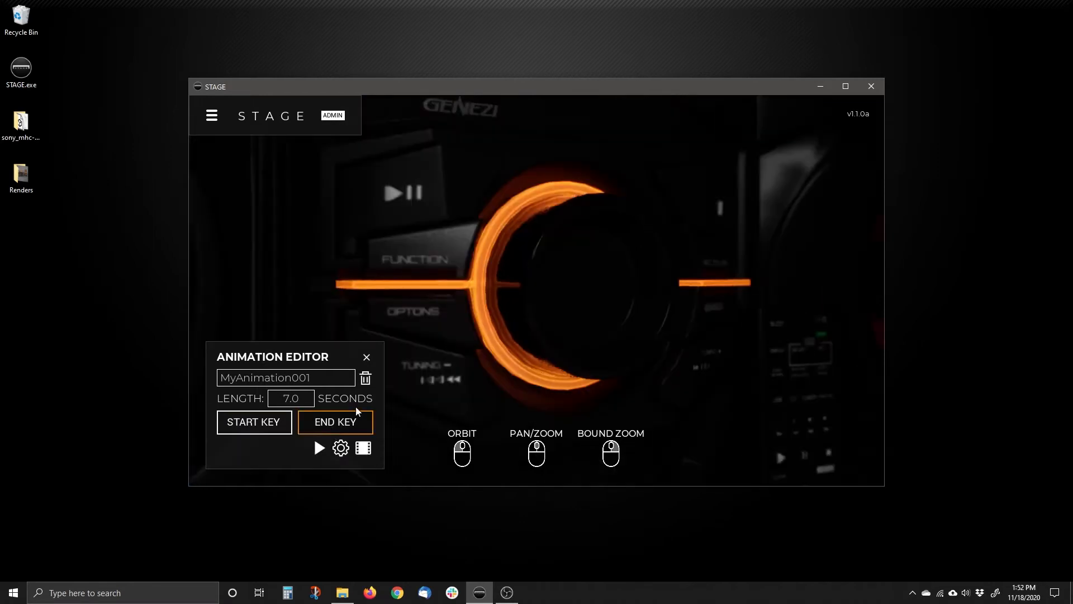
left_click_drag(463, 343, 550, 344)
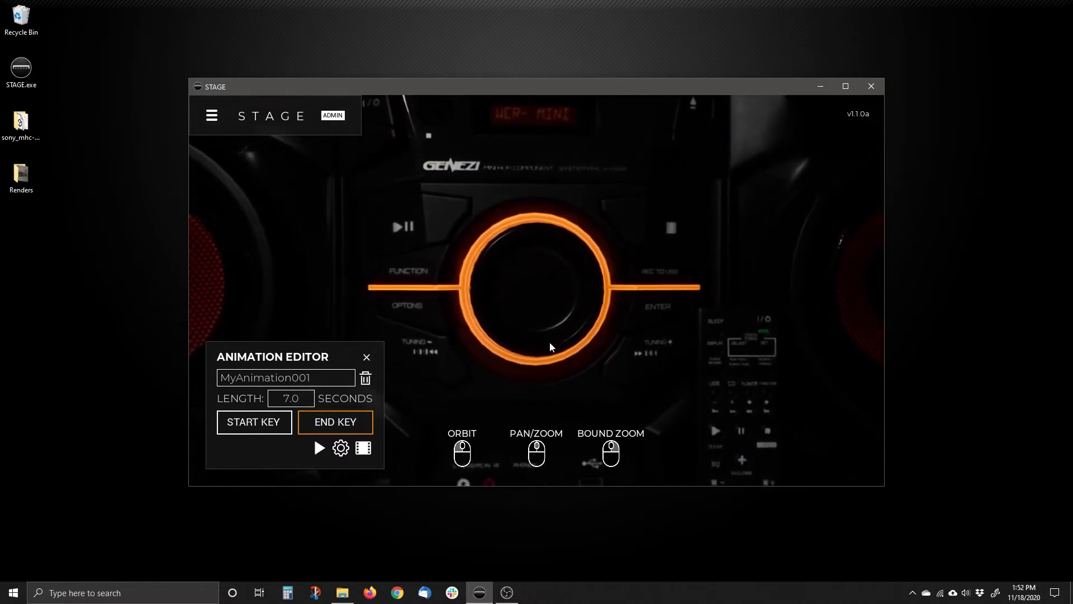
left_click(253, 428)
left_click(335, 425)
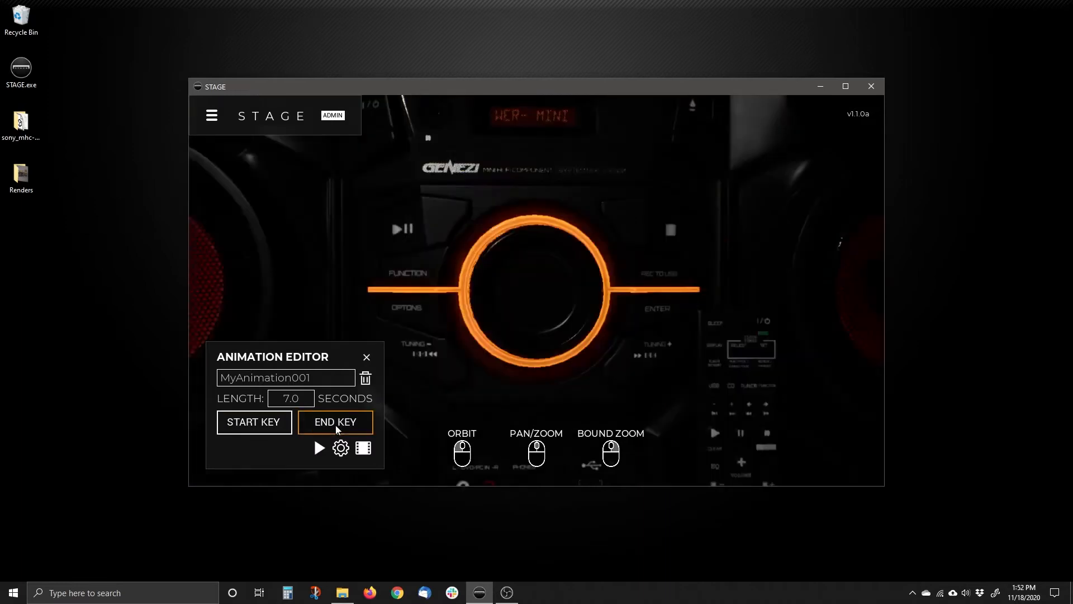
left_click(238, 429)
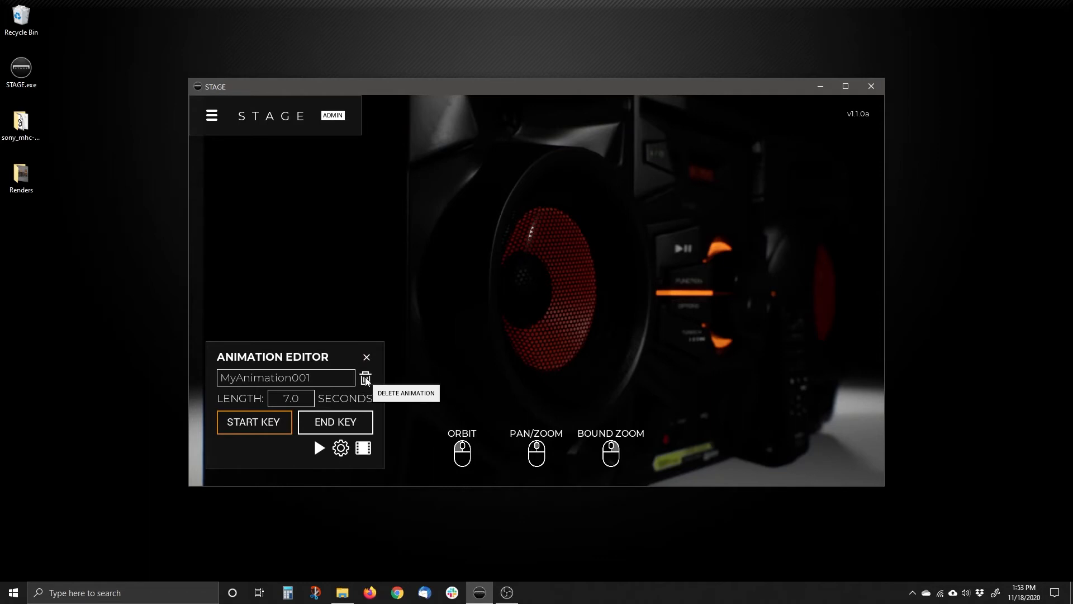
Switch the active animation to the saved MyAnimation and close the animation editor.
left_click(212, 120)
mouse_move(240, 207)
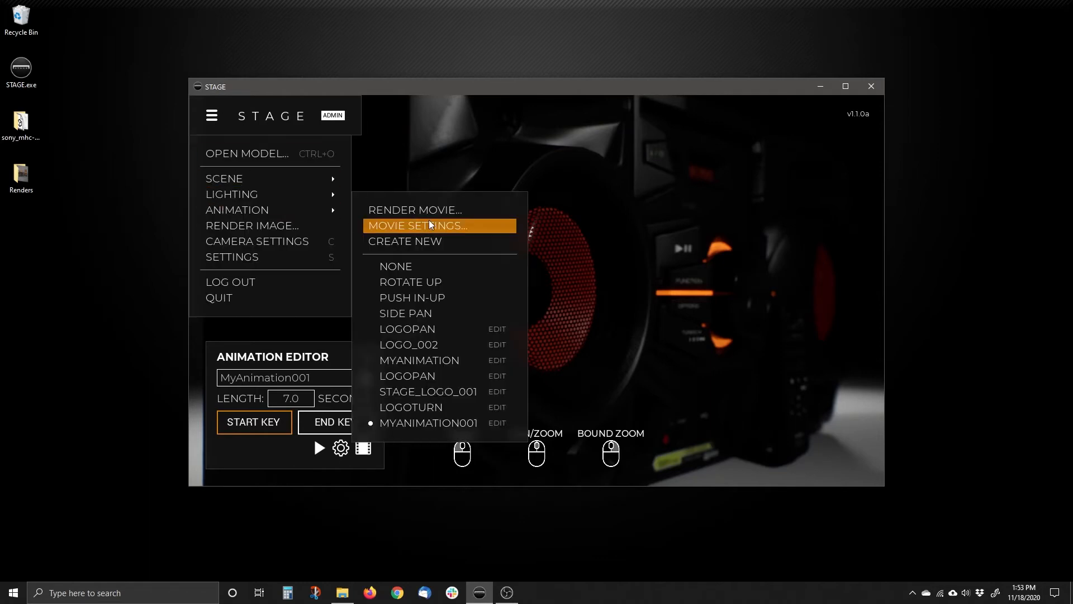
left_click(435, 361)
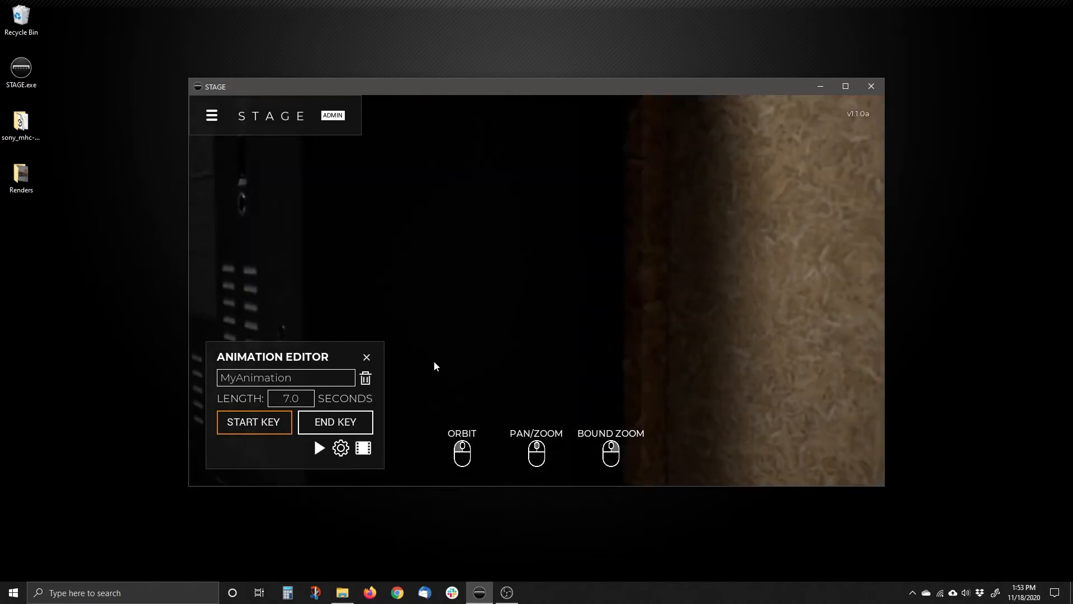
left_click(366, 358)
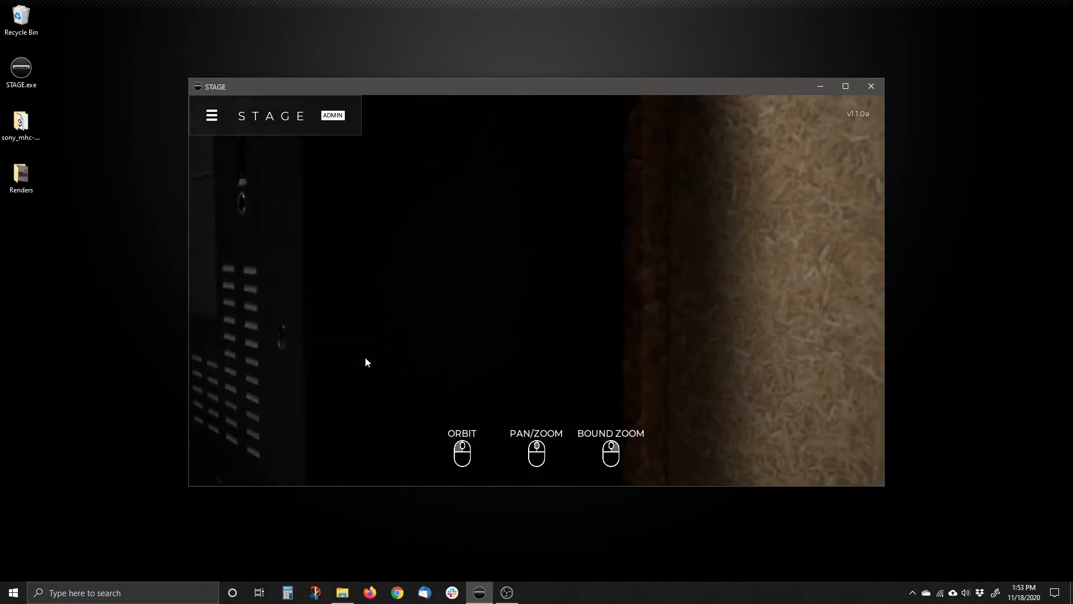
left_click(215, 122)
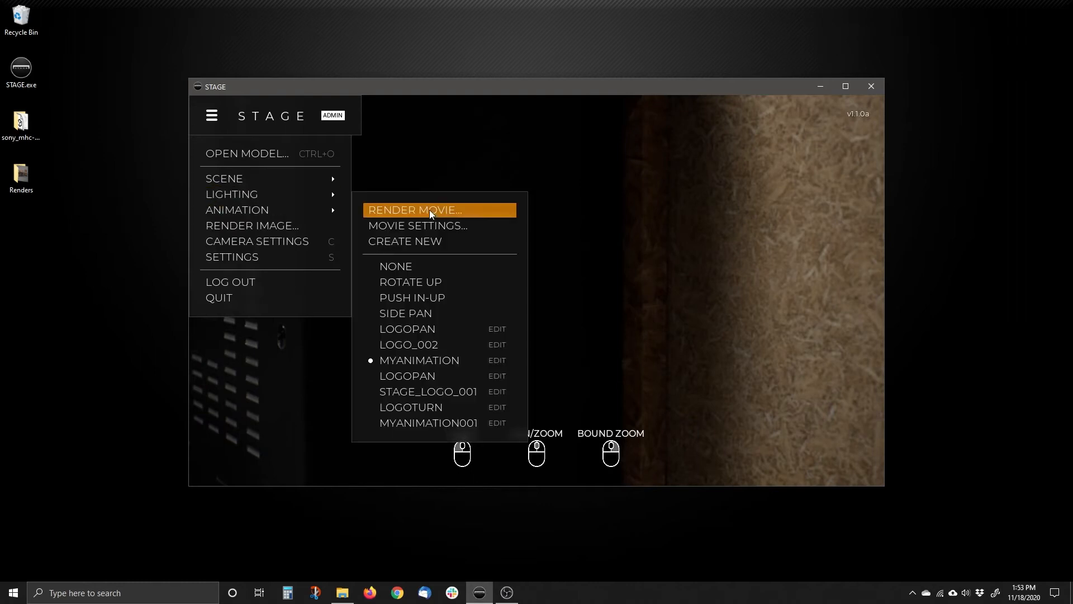
left_click(425, 359)
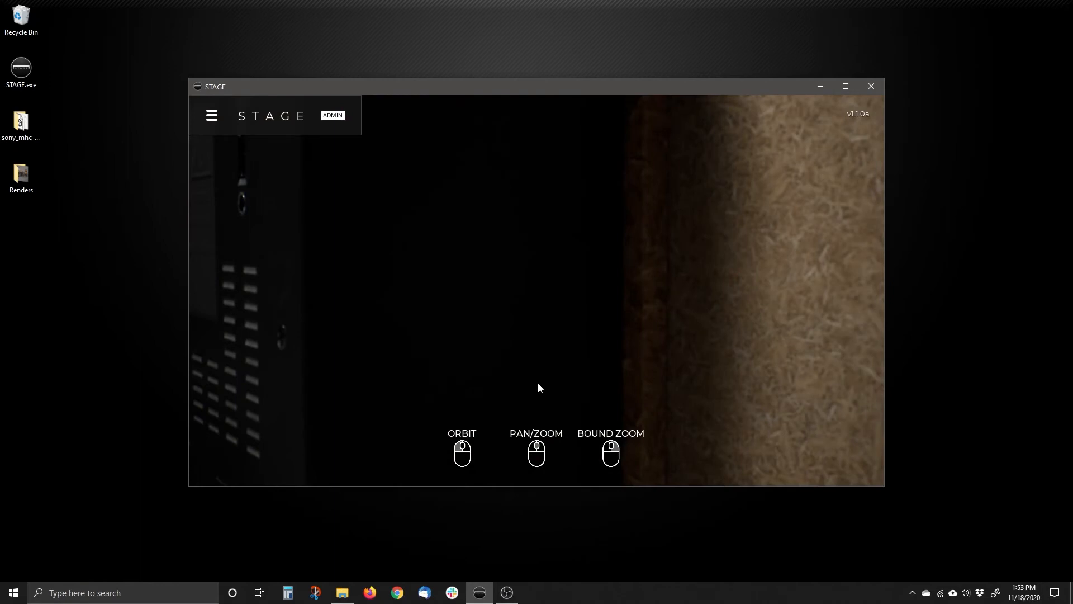
Reopen MyAnimation001 for editing and close its editor.
left_click(212, 118)
left_click(237, 210)
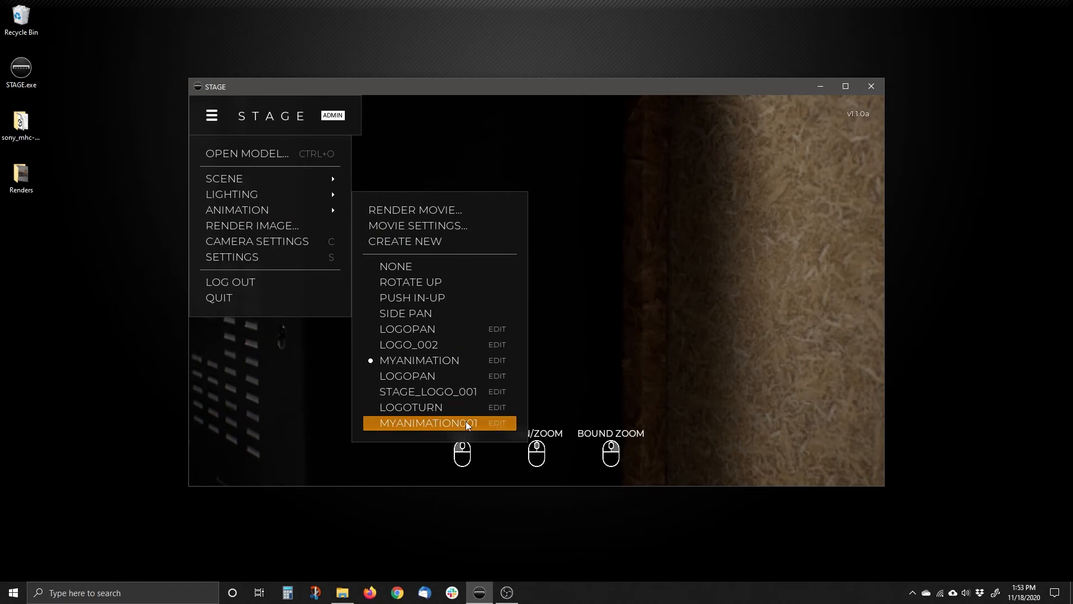
left_click(498, 423)
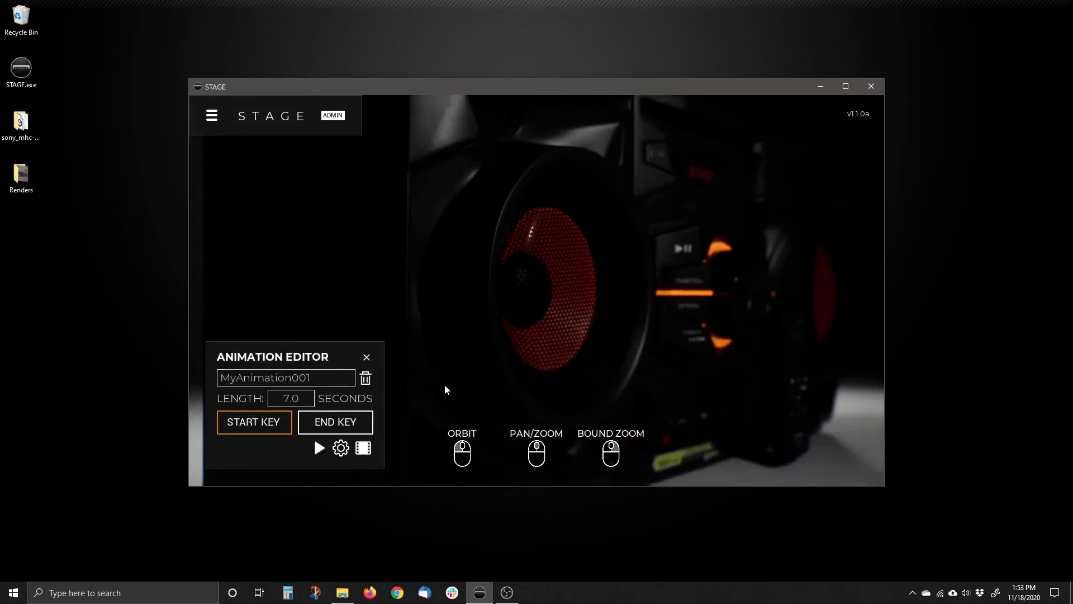
left_click(367, 358)
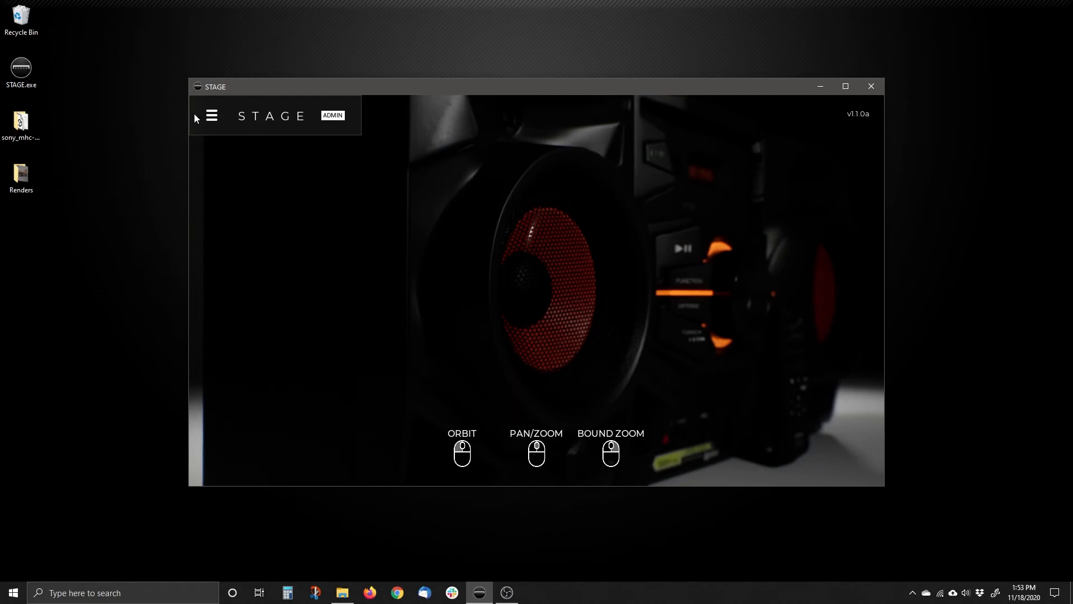
Select the built-in Rotate Up animation and switch back to MyAnimation001.
left_click(211, 117)
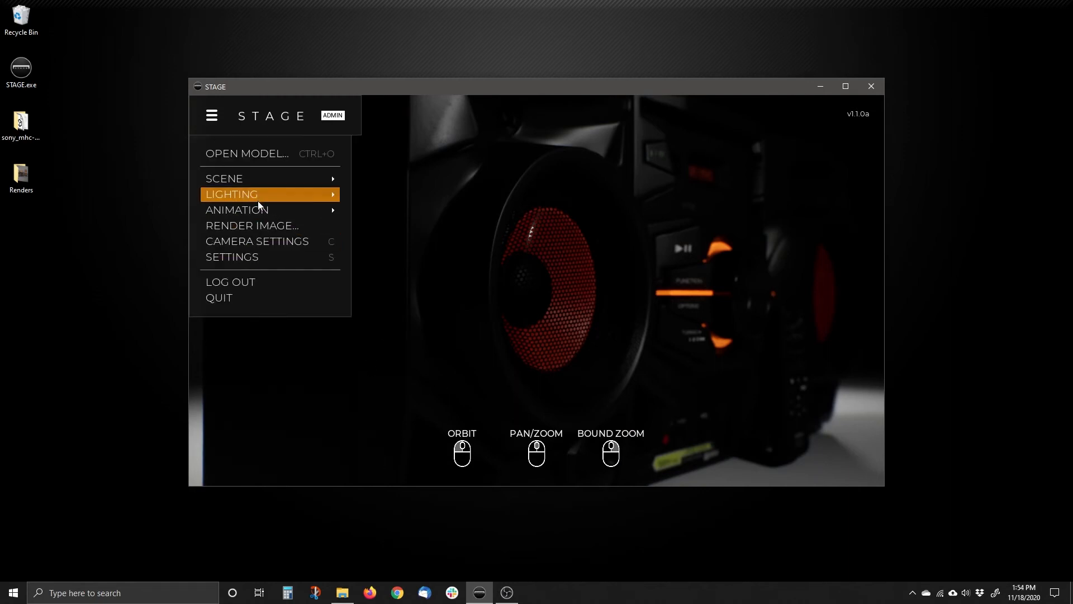
mouse_move(300, 214)
left_click(407, 283)
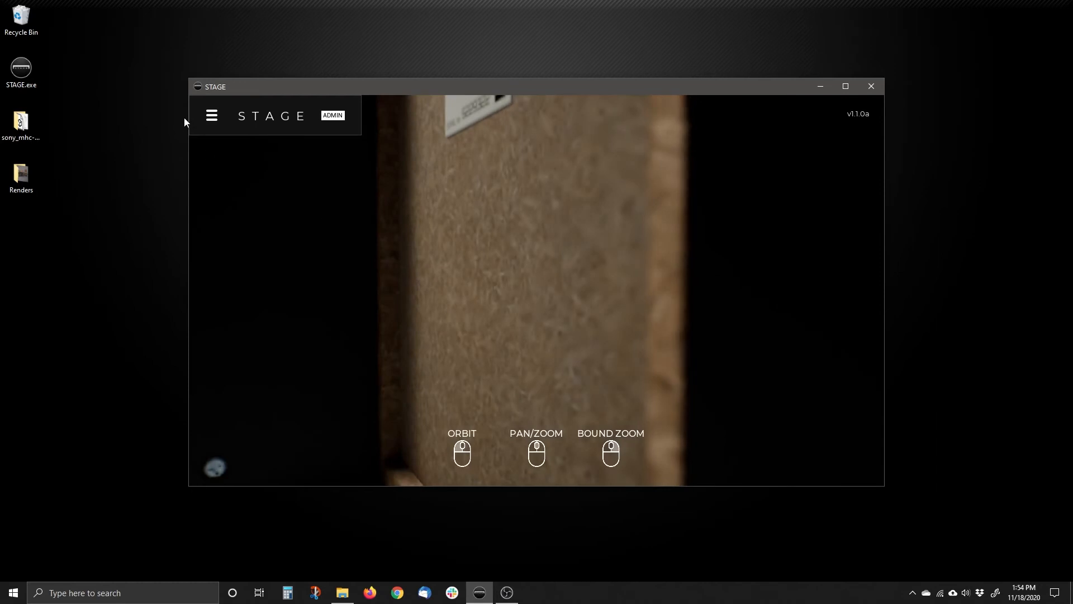
left_click(216, 116)
mouse_move(243, 214)
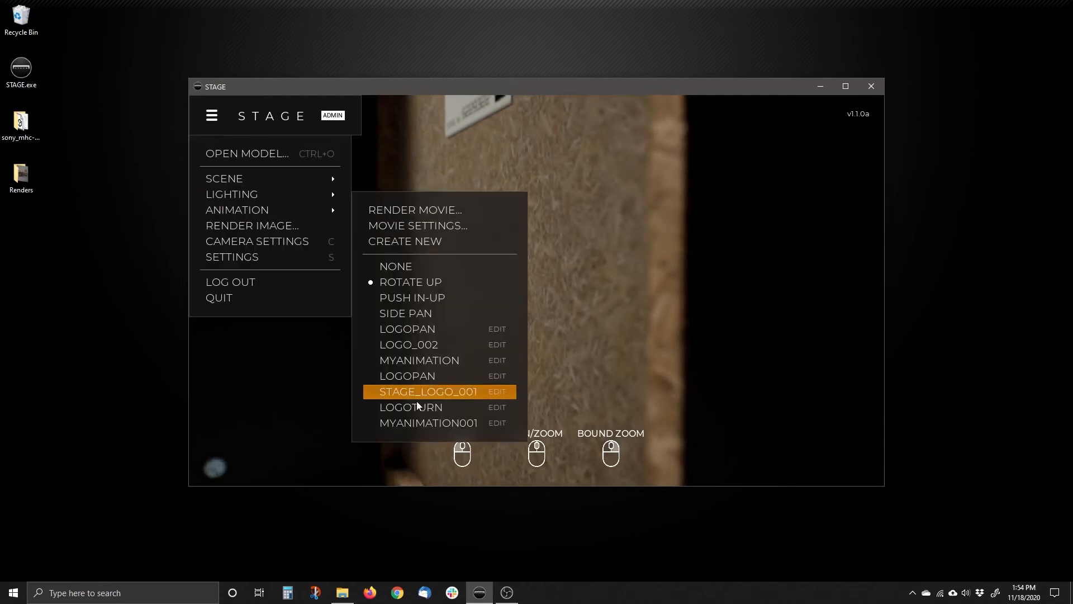
left_click(421, 424)
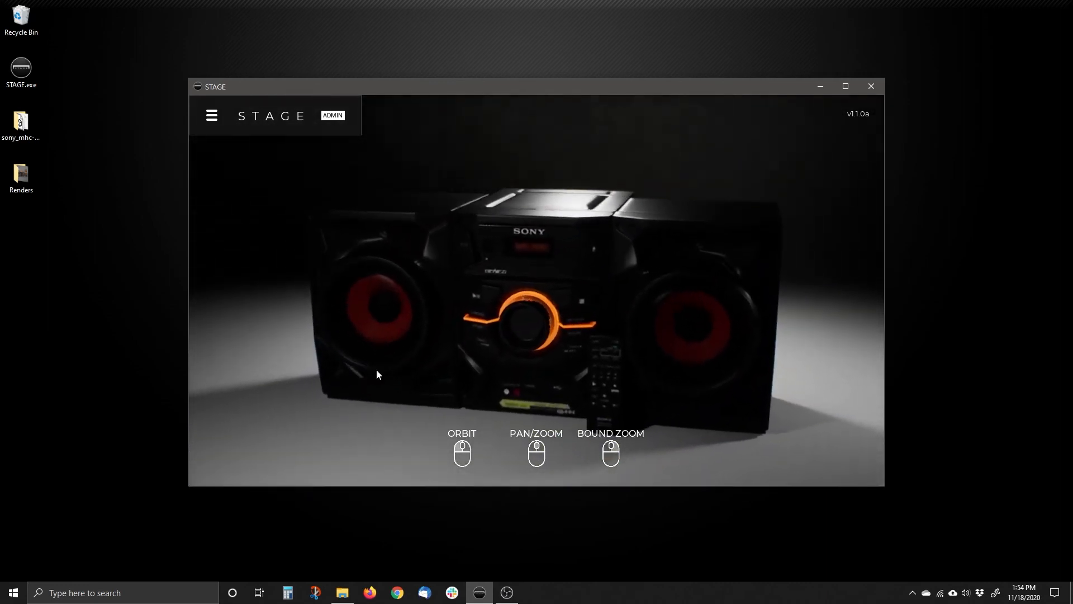
Inspect the stereo up close from the left speaker's side and view the model's elevation, rotation and scale settings.
left_click_drag(422, 353, 586, 347)
scroll(586, 347, "up", 4)
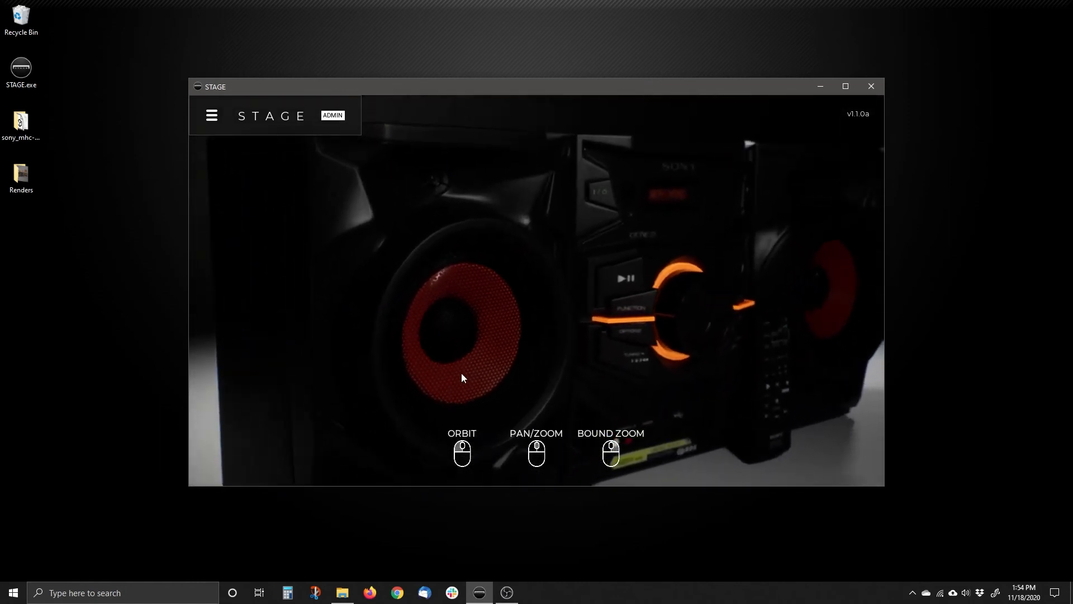
left_click_drag(461, 374, 464, 370)
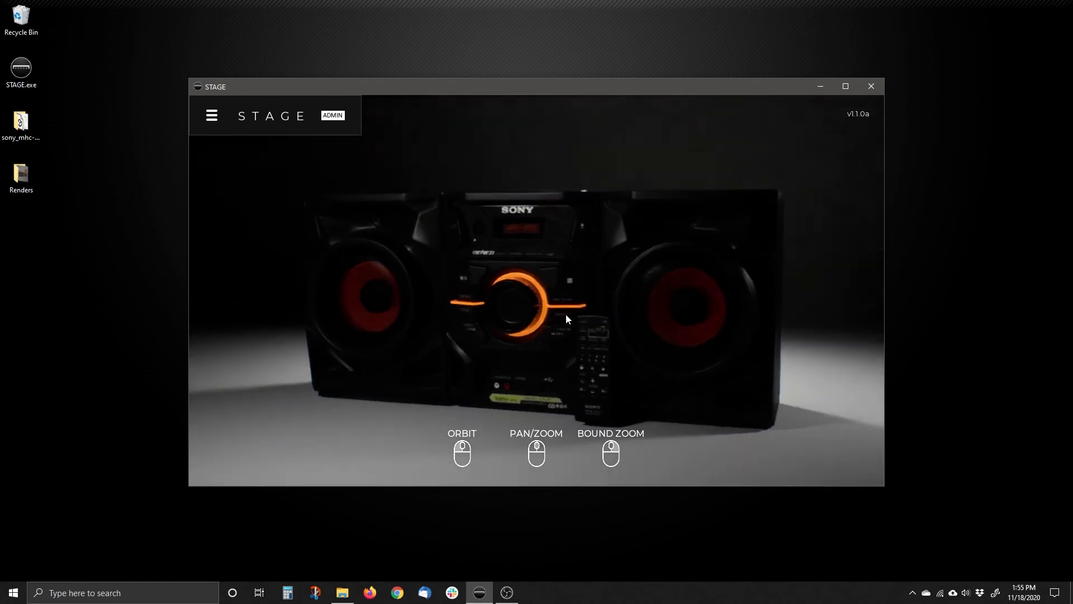
left_click(211, 116)
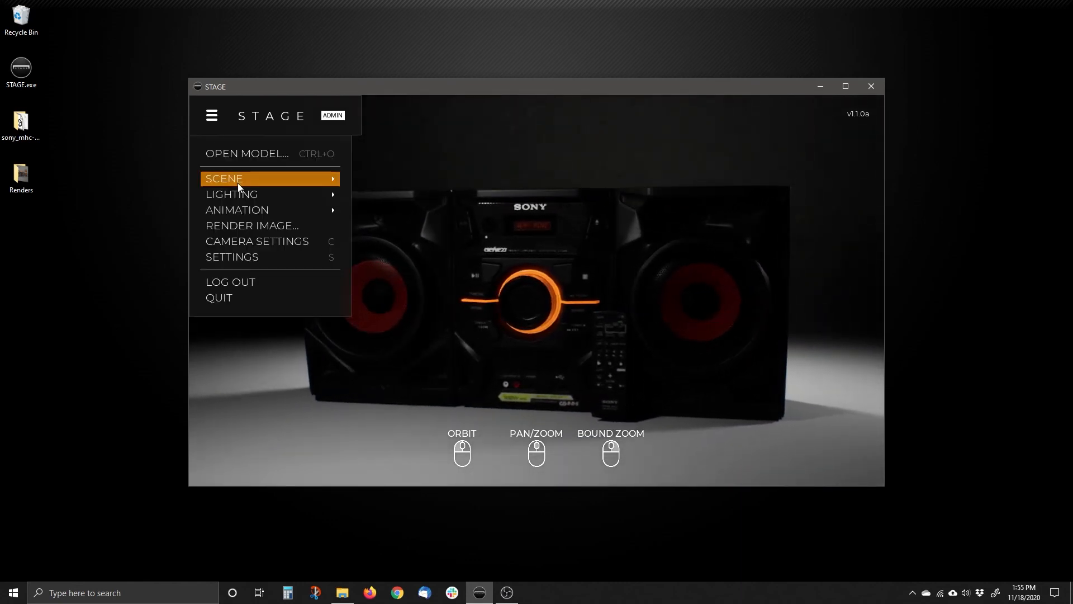
left_click(446, 302)
left_click_drag(416, 322, 605, 326)
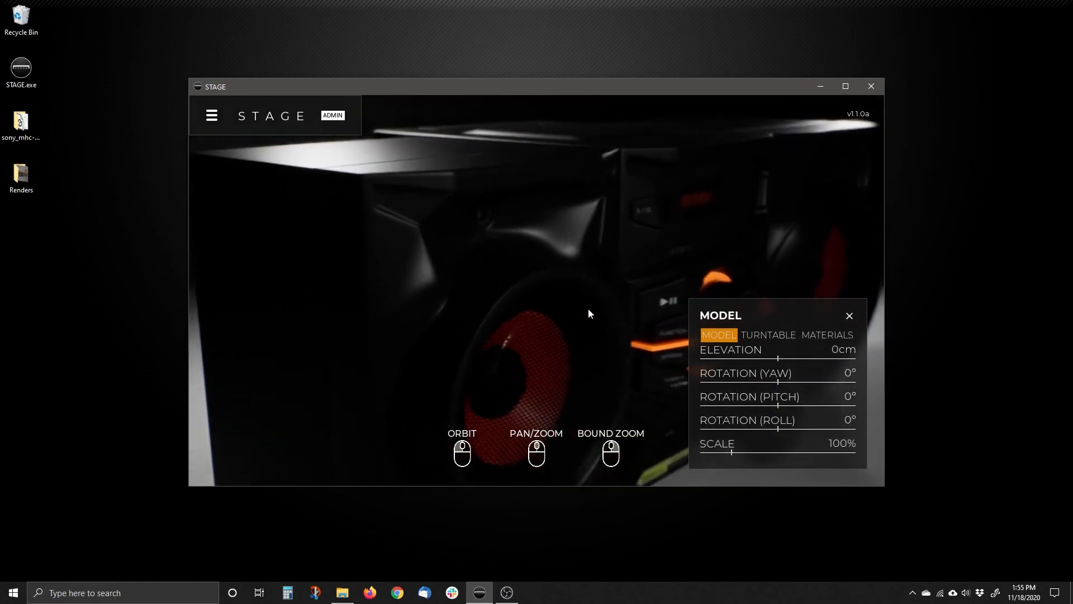
left_click(850, 315)
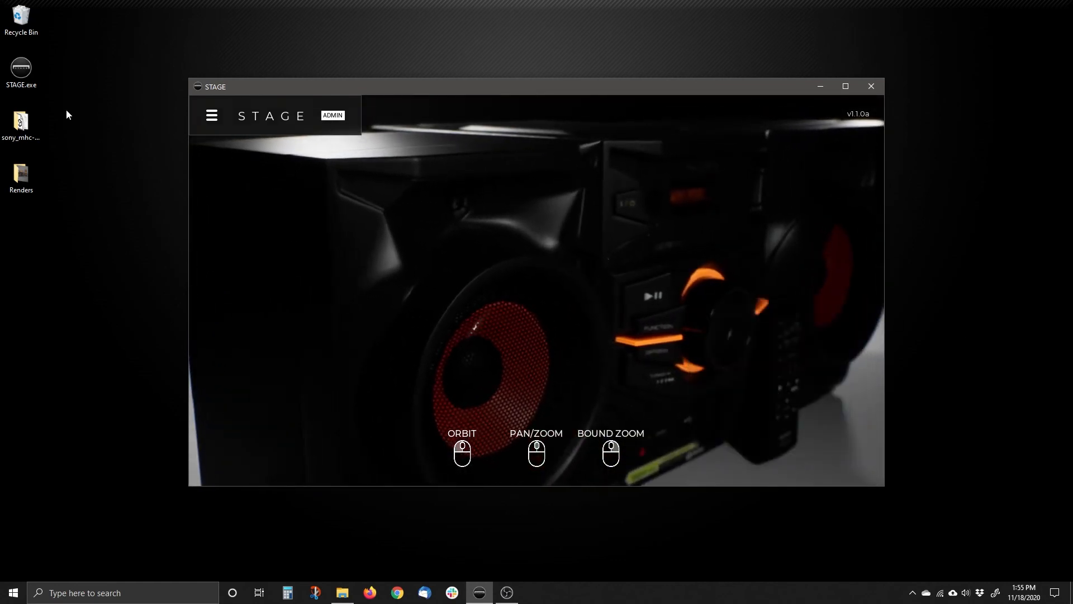
Create a new animation named StereoPan with a length of 10 seconds.
left_click(212, 116)
left_click(235, 210)
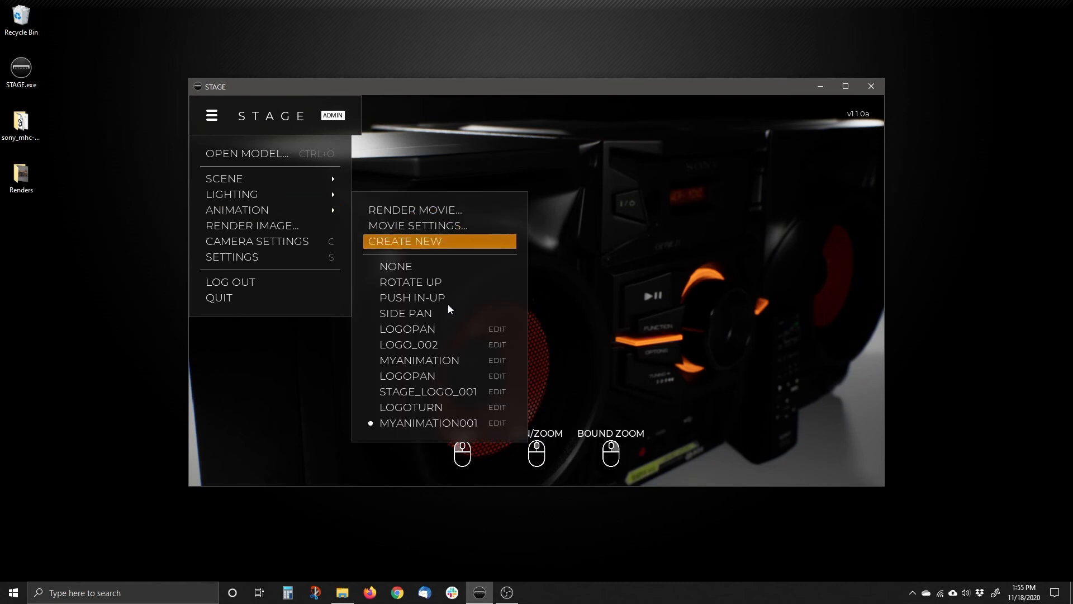
left_click(444, 243)
type("StereoPan")
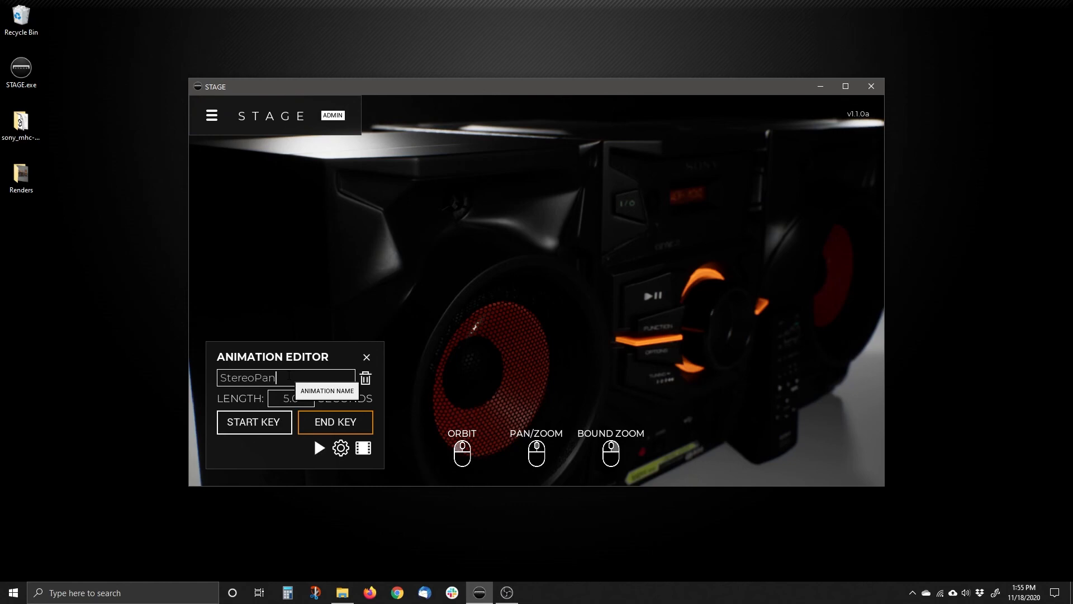
left_click(291, 396)
type("10")
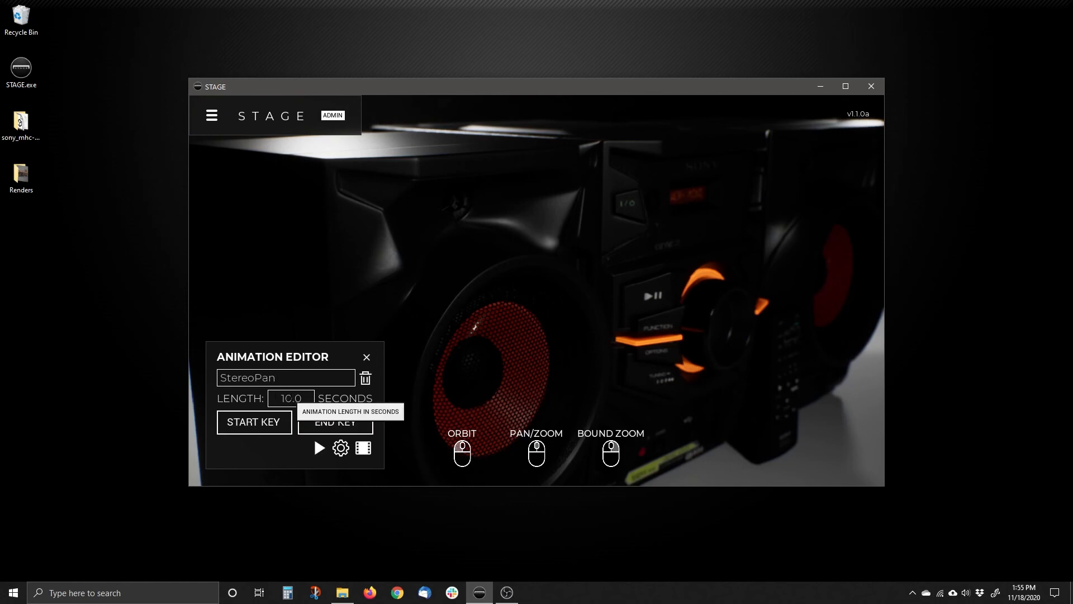
Frame StereoPan's start key as a raised view over the outer top corner of the left speaker.
left_click(274, 424)
left_click_drag(388, 276, 442, 317)
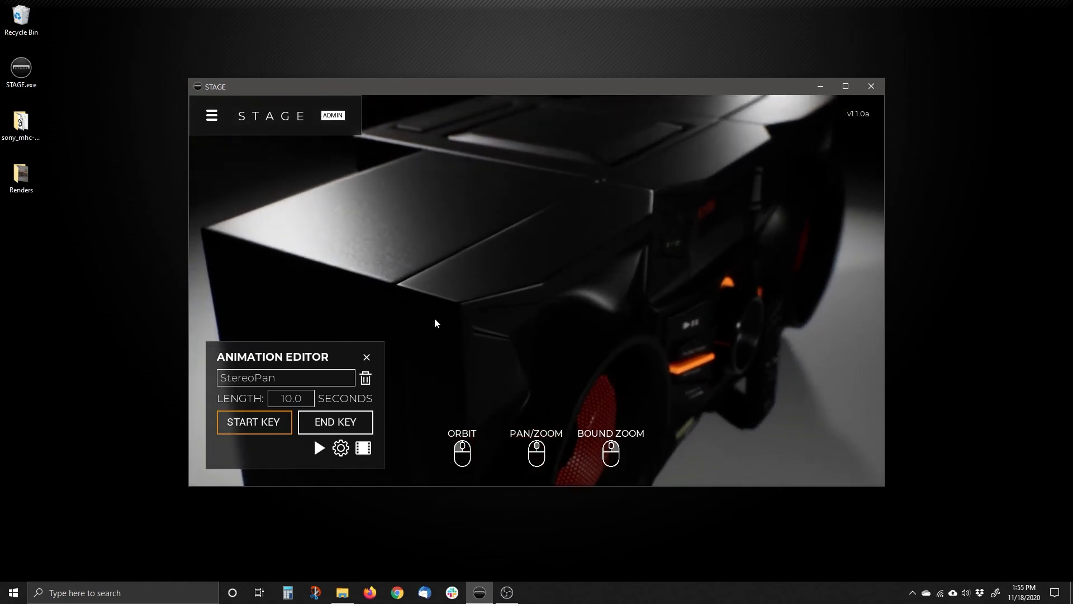